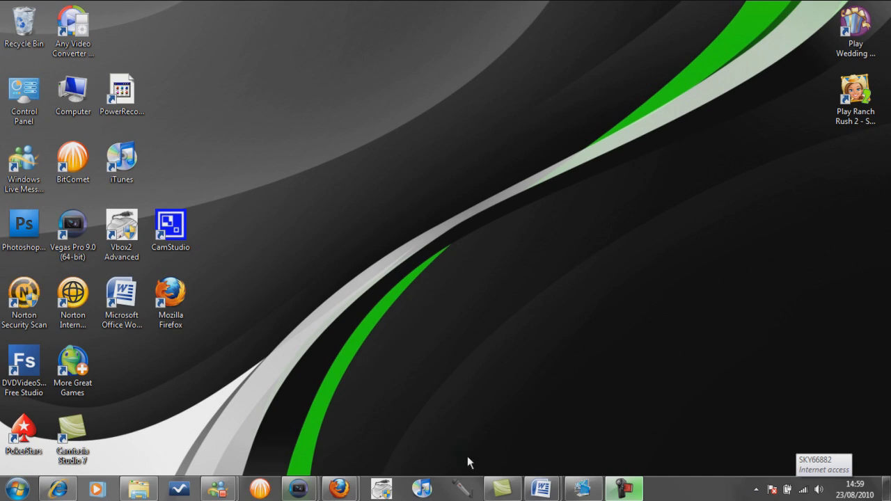
In the Untitled project, set the clip's Event Pan/Crop to YouTube HQ with Maintain aspect ratio off
mouse_move(315, 489)
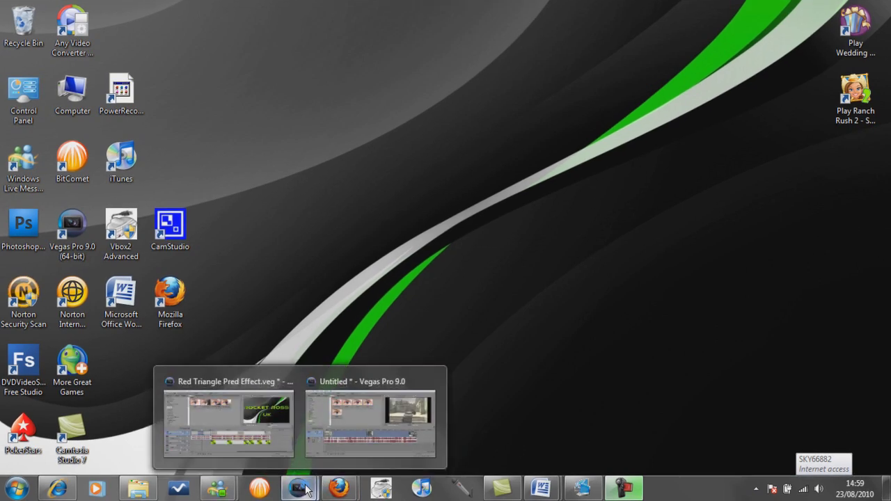
left_click(350, 436)
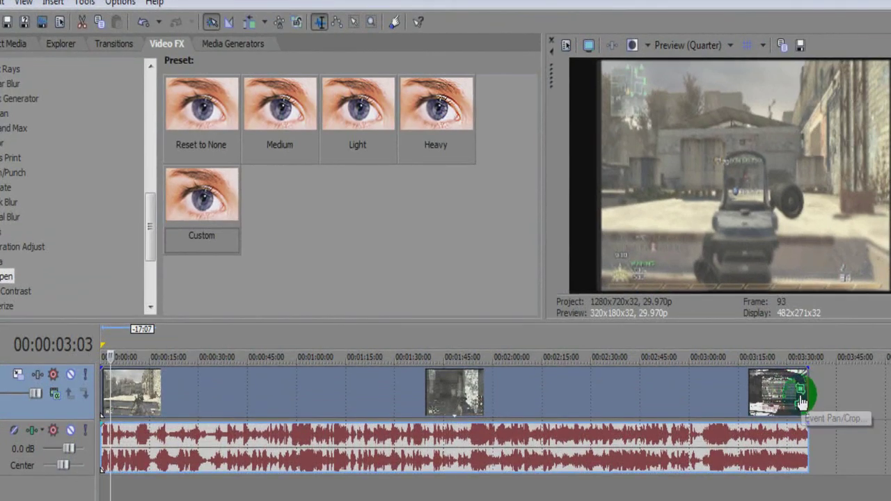
left_click(772, 337)
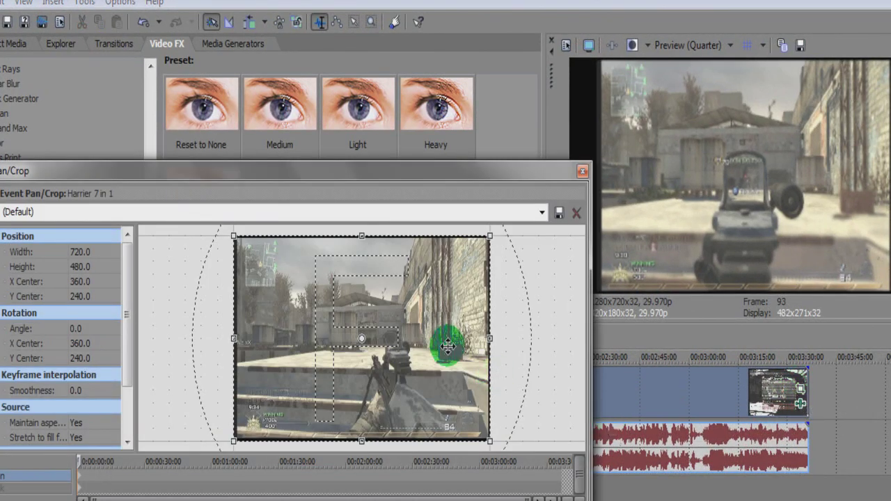
left_click(92, 424)
left_click(99, 423)
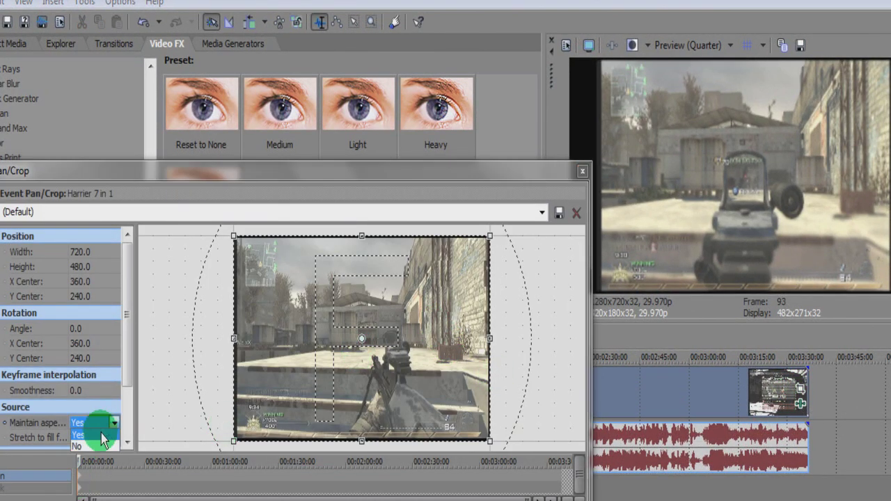
left_click(100, 447)
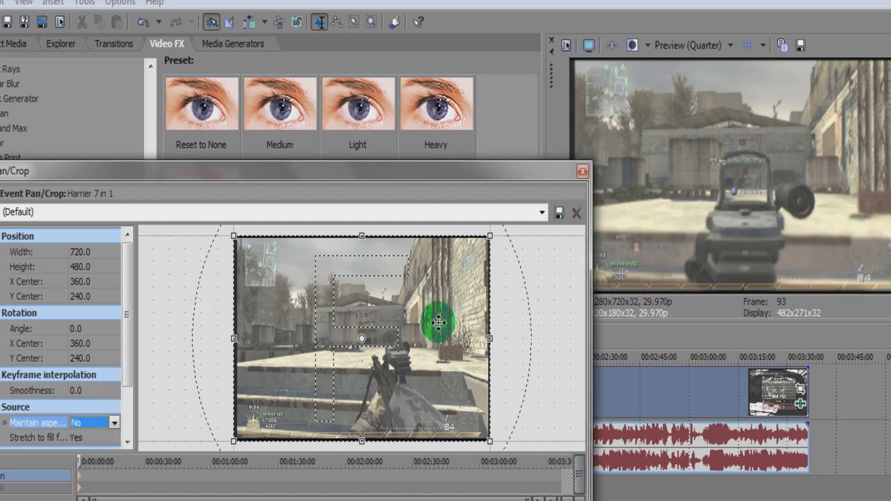
left_click(542, 218)
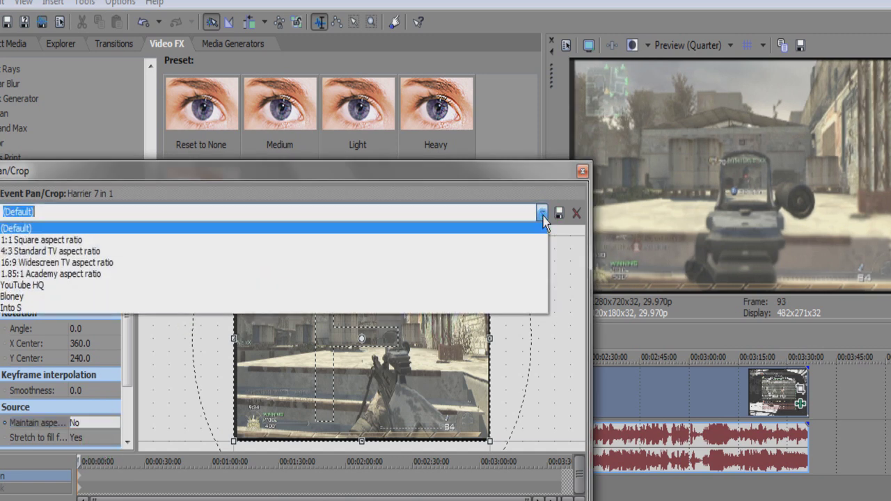
left_click(513, 284)
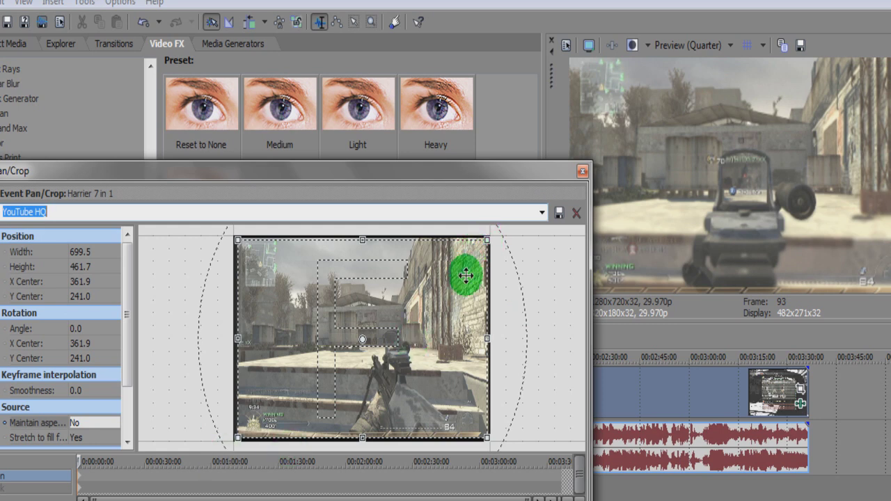
left_click(582, 171)
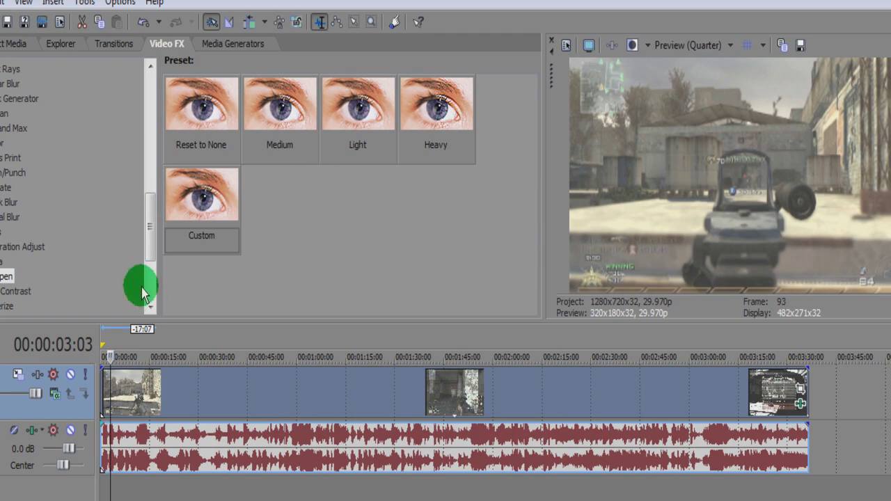
Apply the Custom2 Color Corrector (Secondary) preset from Video FX to the gameplay clip
left_click_drag(146, 230, 149, 82)
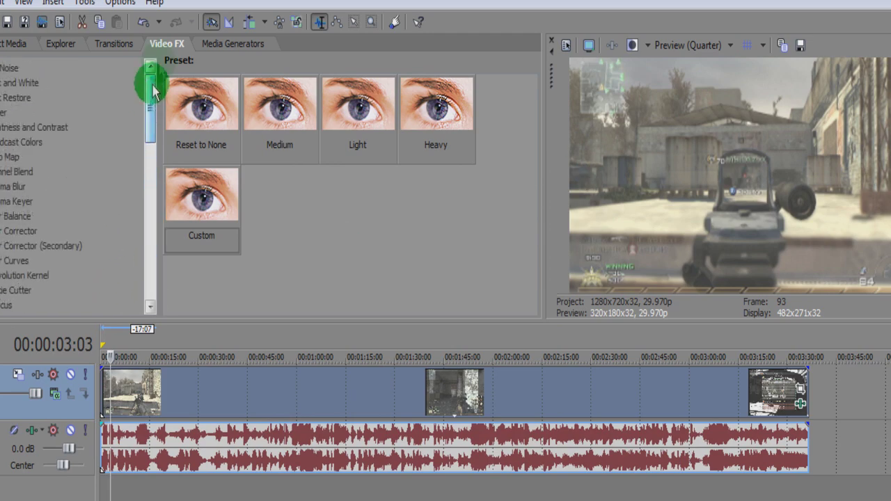
left_click(114, 46)
left_click(165, 43)
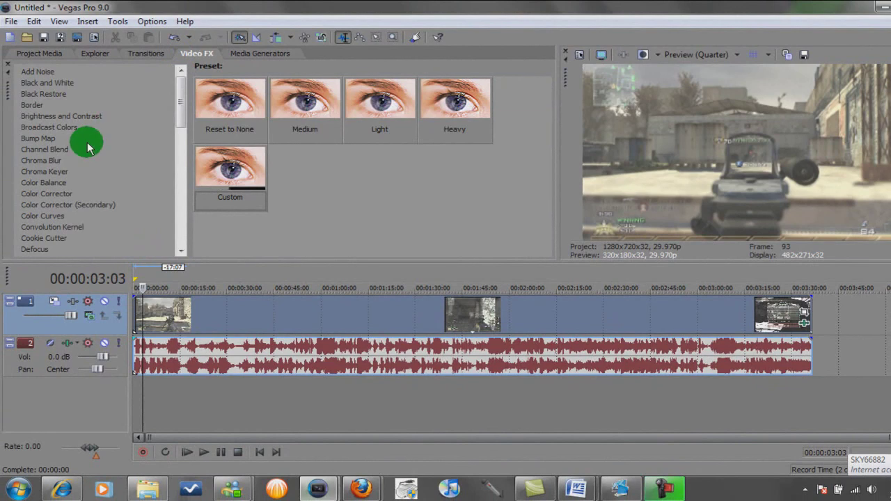
left_click(83, 205)
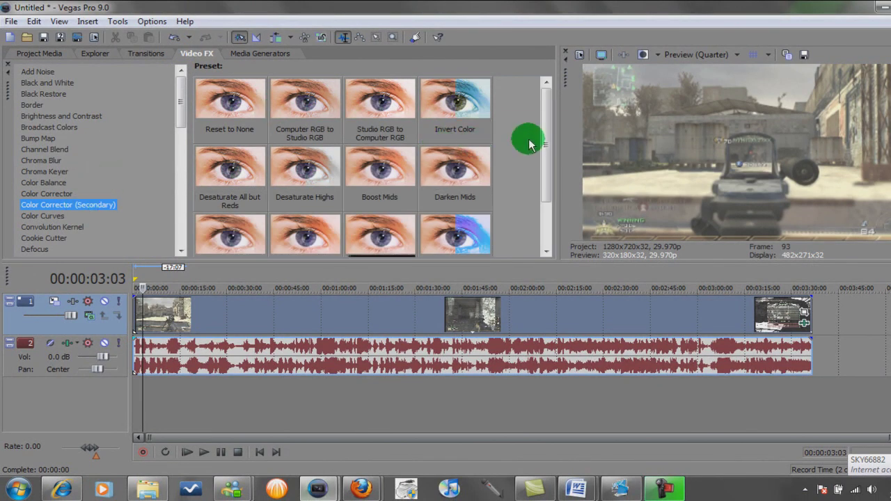
left_click_drag(546, 146, 513, 195)
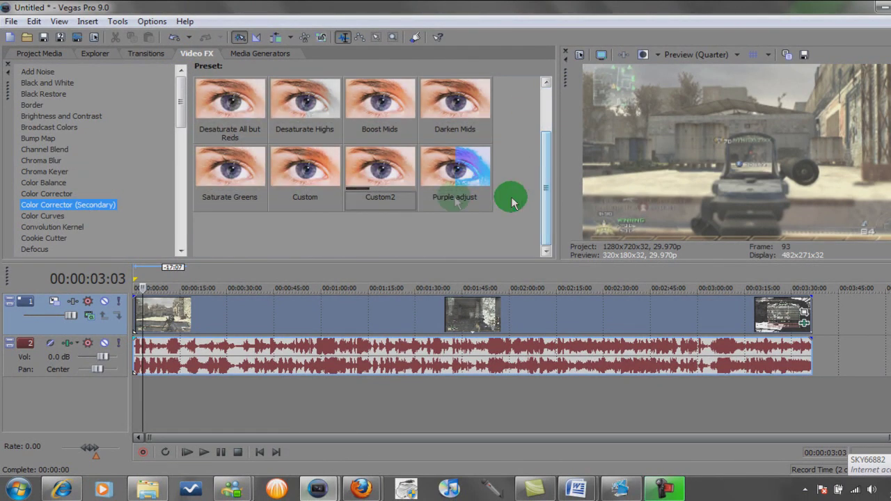
left_click(387, 153)
left_click_drag(392, 170, 378, 312)
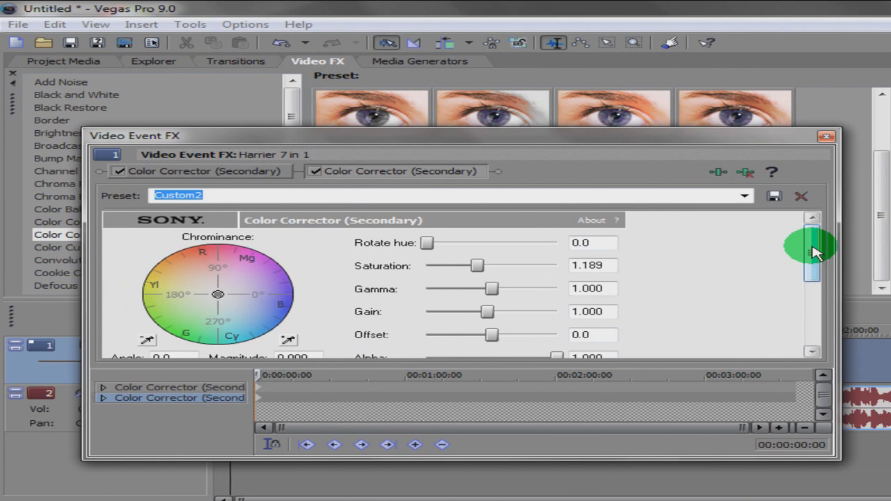
Remove the duplicate Color Corrector (Secondary), leaving one at saturation 1.189, and close the effect settings
left_click_drag(815, 252, 815, 316)
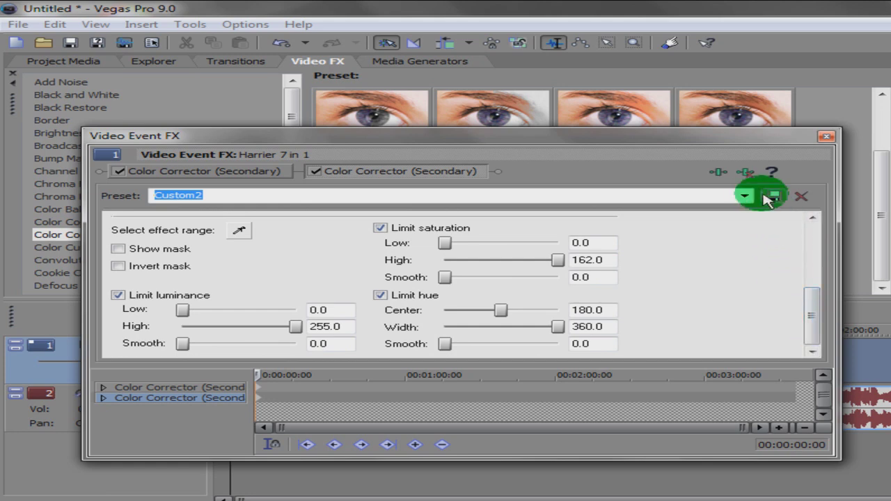
left_click(746, 171)
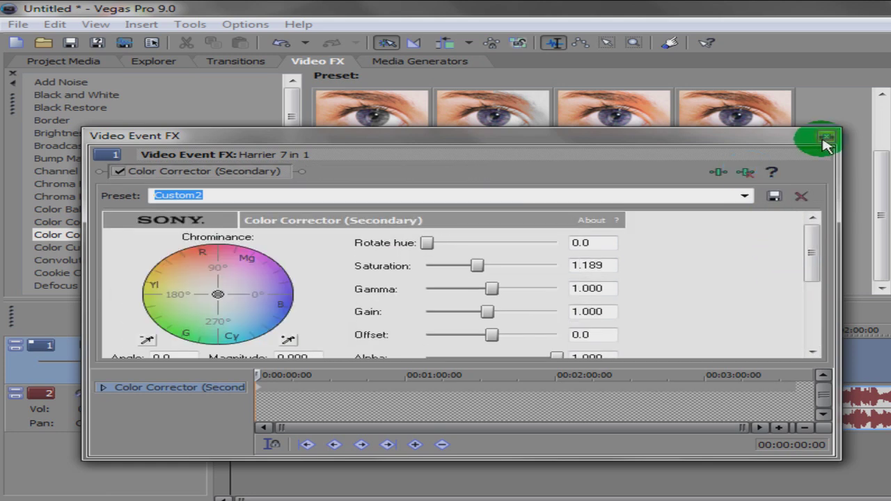
left_click(825, 140)
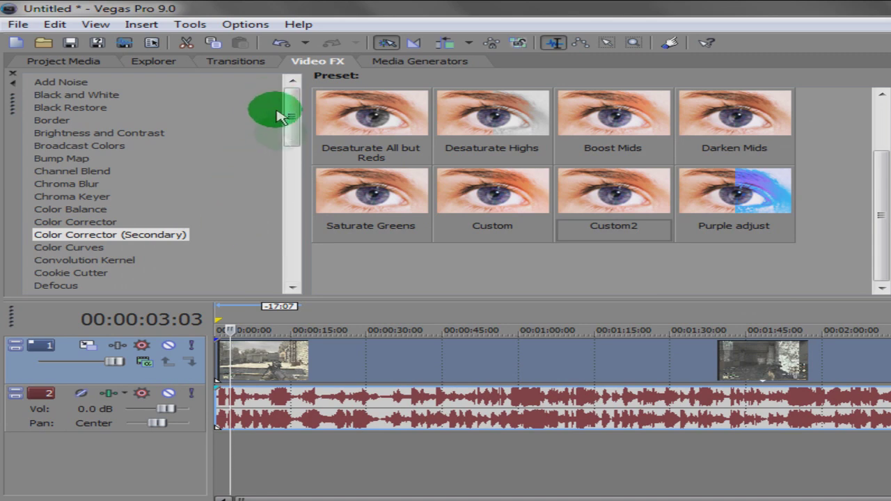
Drop the Custom HQ Levels preset (input start 0.161) onto the gameplay video event
left_click_drag(279, 115, 288, 185)
left_click(54, 267)
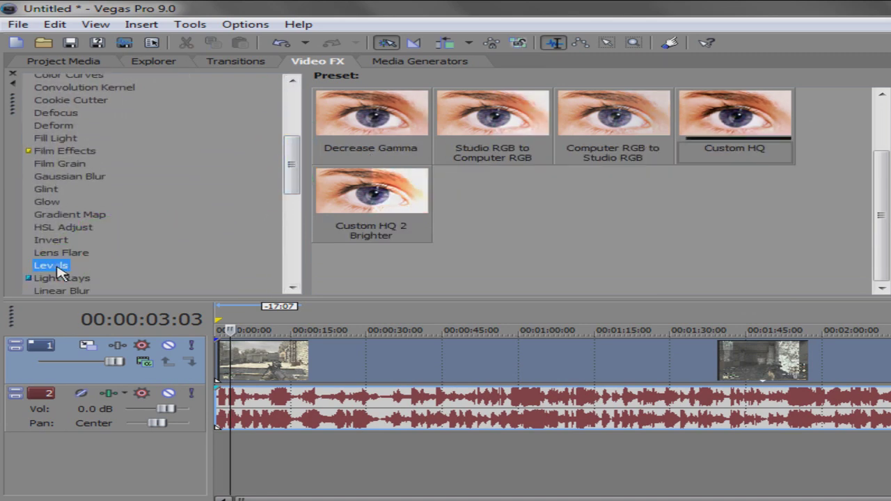
left_click(743, 128)
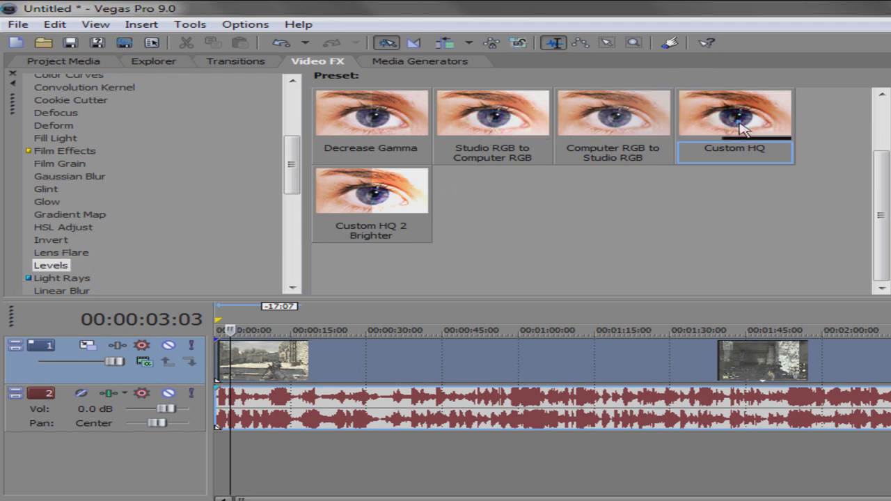
left_click_drag(742, 128, 630, 363)
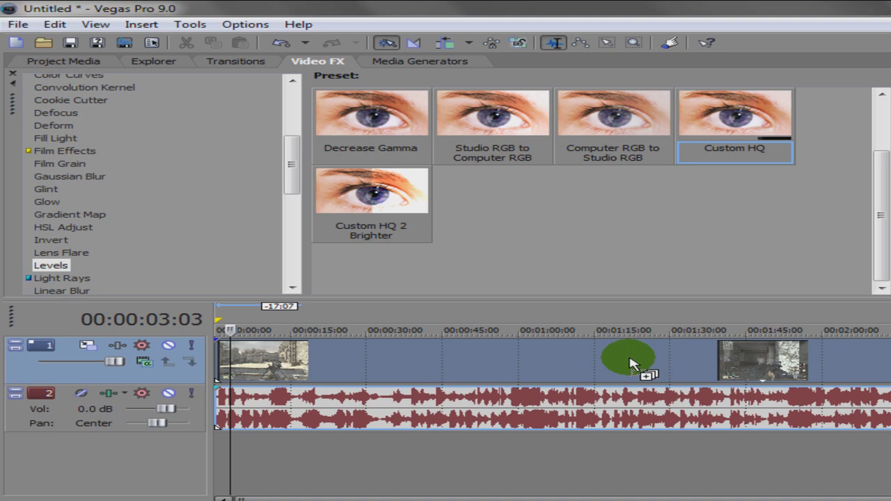
left_click_drag(630, 364, 631, 365)
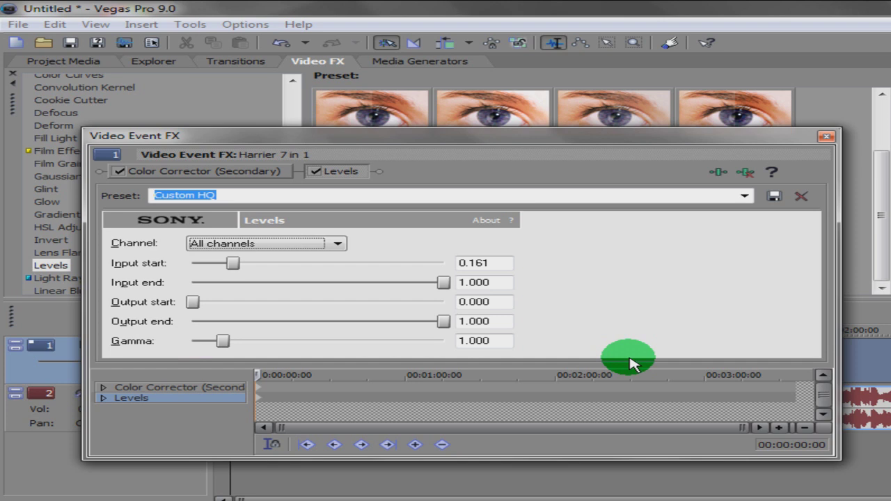
left_click(446, 281)
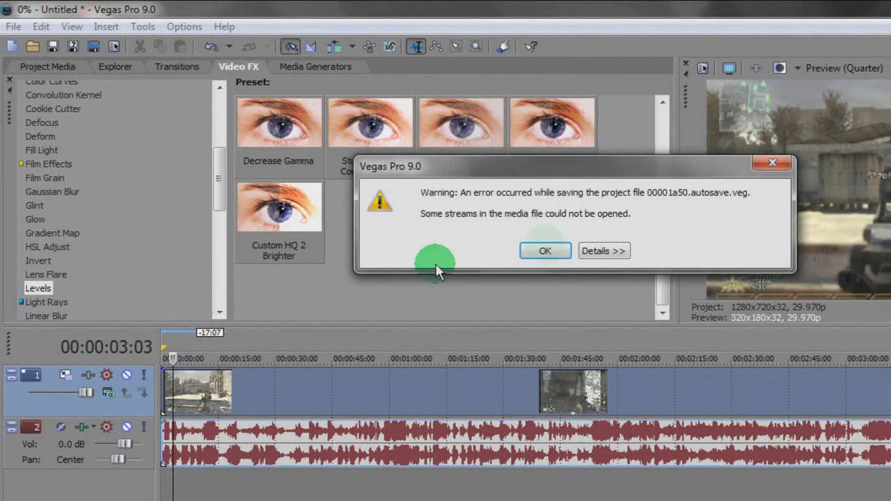
Dismiss the autosave error and apply the Custom1 Saturation Adjust preset to the clip
left_click(544, 252)
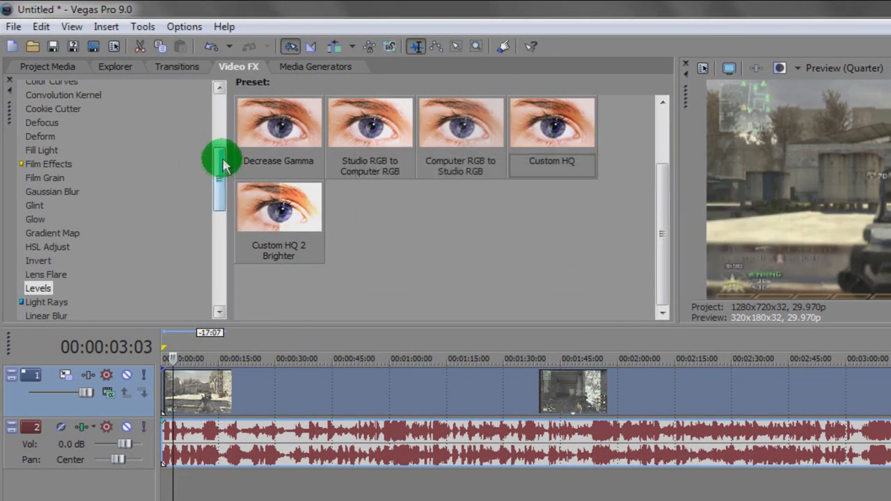
left_click_drag(222, 165, 215, 225)
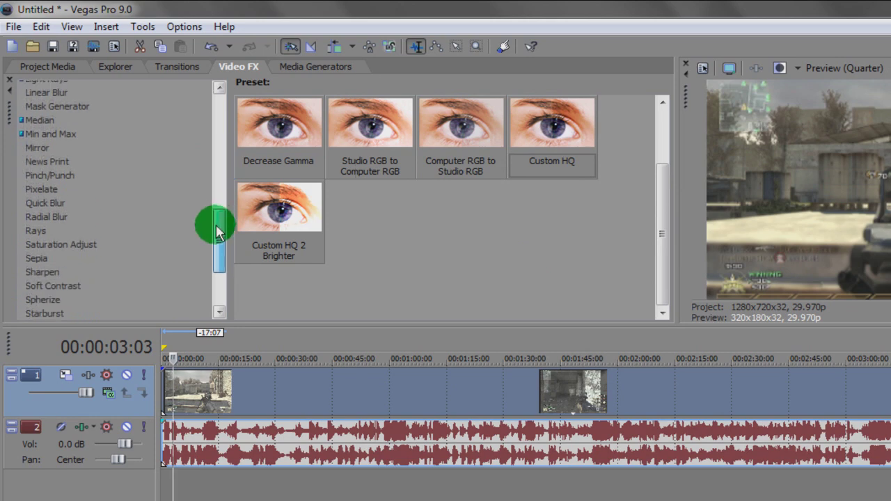
left_click(95, 245)
left_click_drag(468, 257, 445, 375)
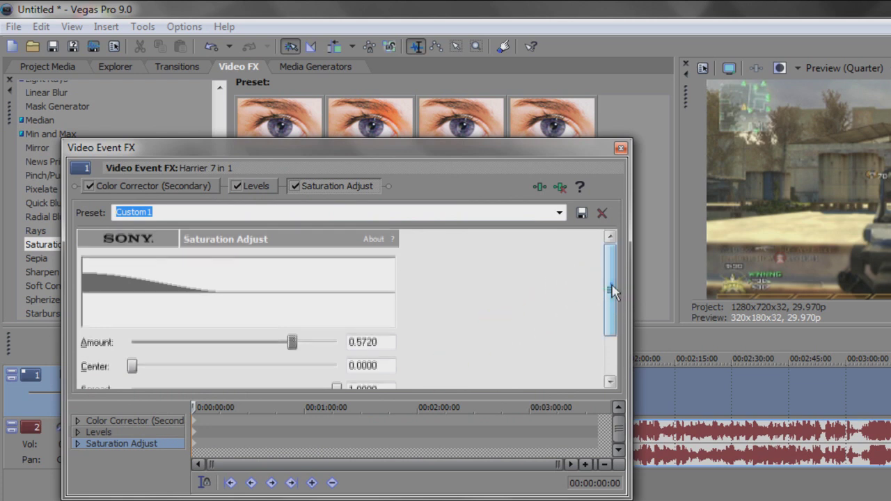
left_click_drag(611, 291, 608, 334)
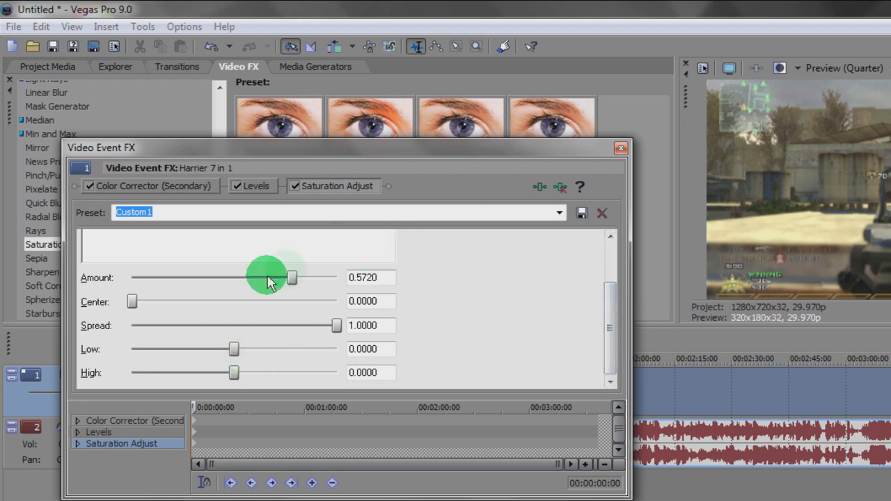
Save the saturation amount 0.5720 as preset Custom1 and close the Video Event FX window
left_click(223, 212)
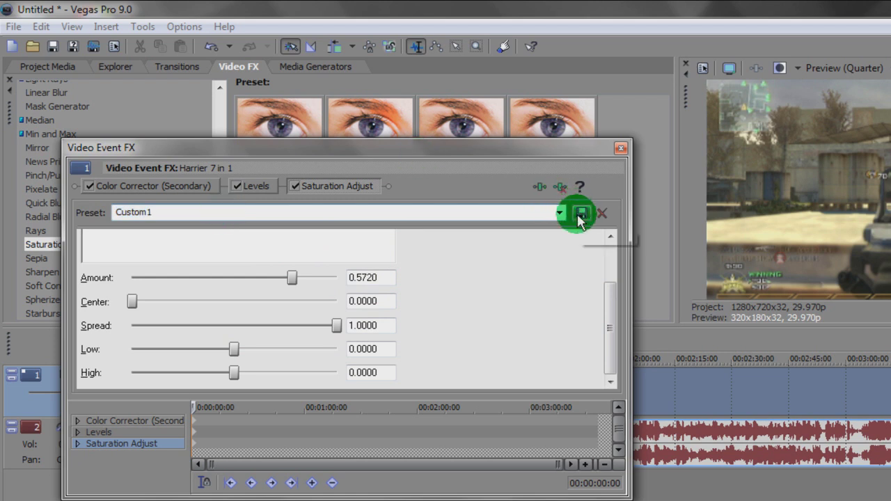
left_click(582, 214)
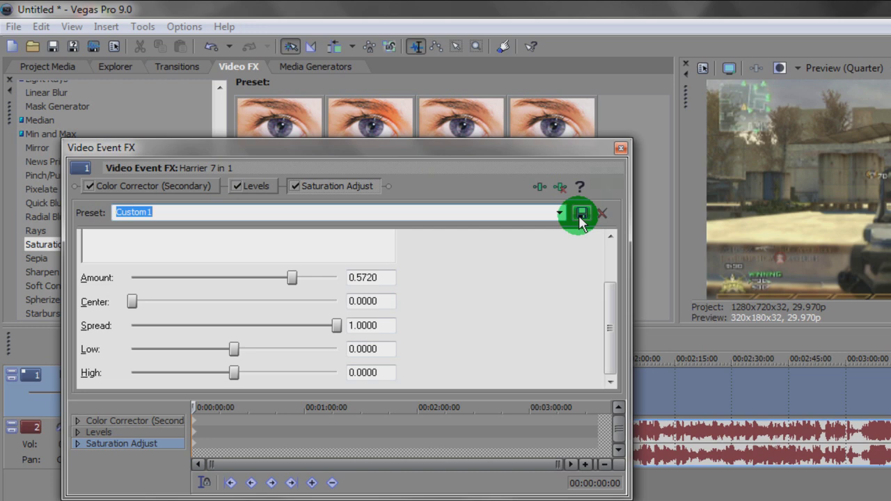
left_click(621, 148)
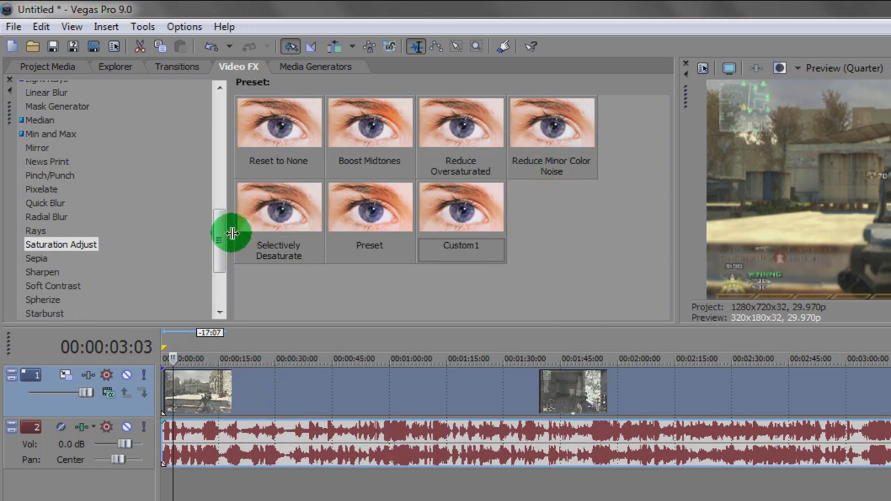
Add the Custom Sharpen preset at amount 0.175 to the video event and close Video Event FX
left_click_drag(220, 230, 215, 248)
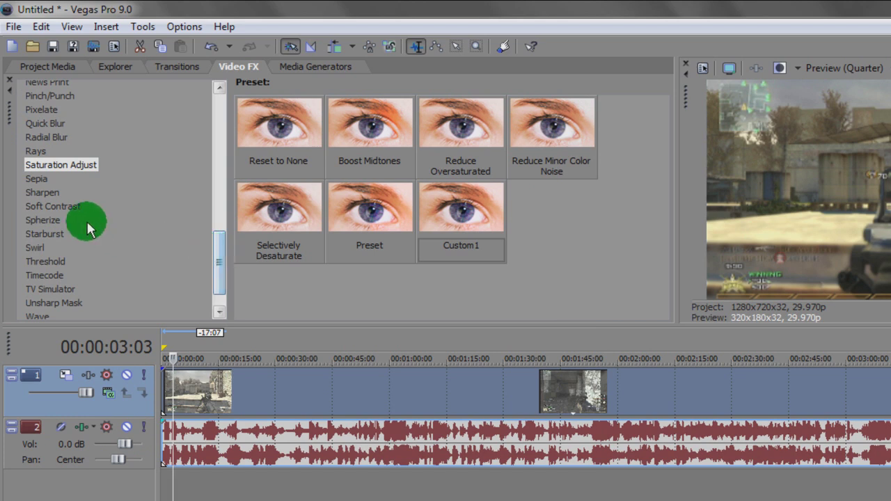
left_click(43, 193)
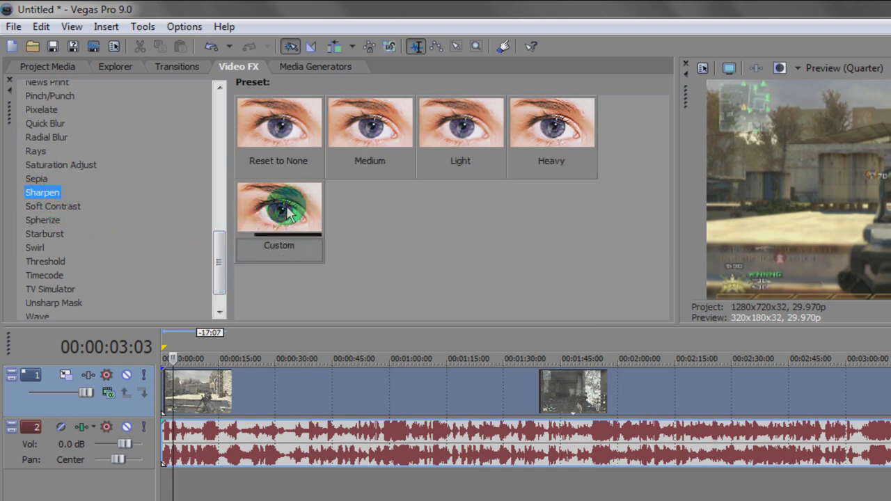
left_click_drag(289, 212, 375, 383)
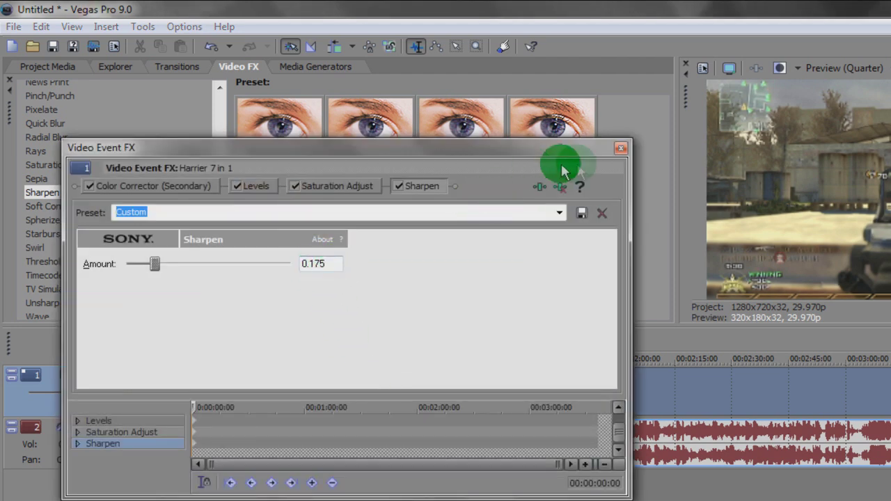
left_click(620, 148)
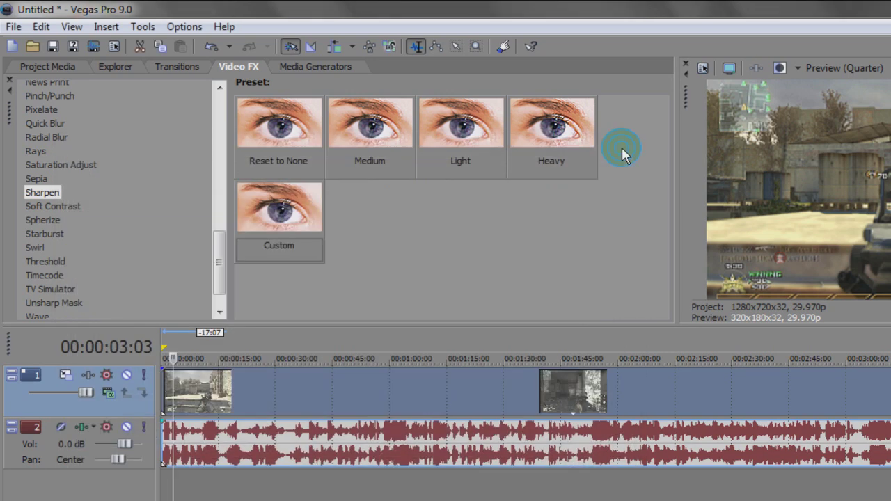
left_click(605, 236)
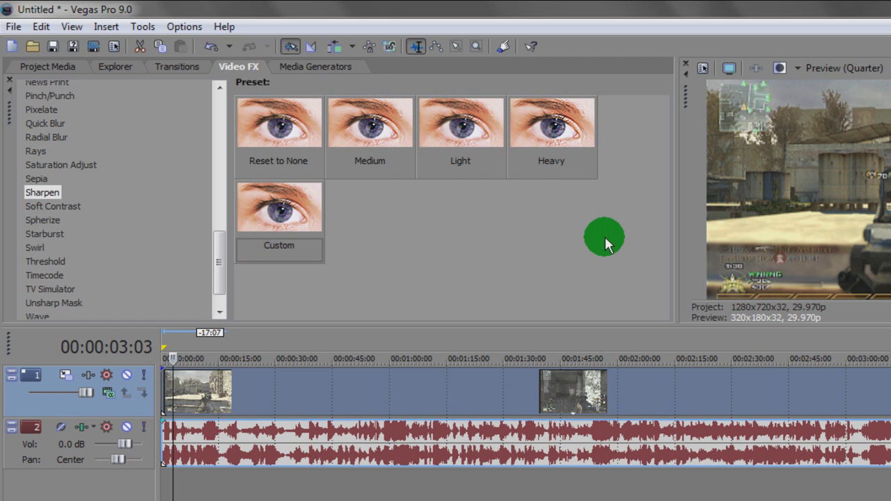
left_click(220, 89)
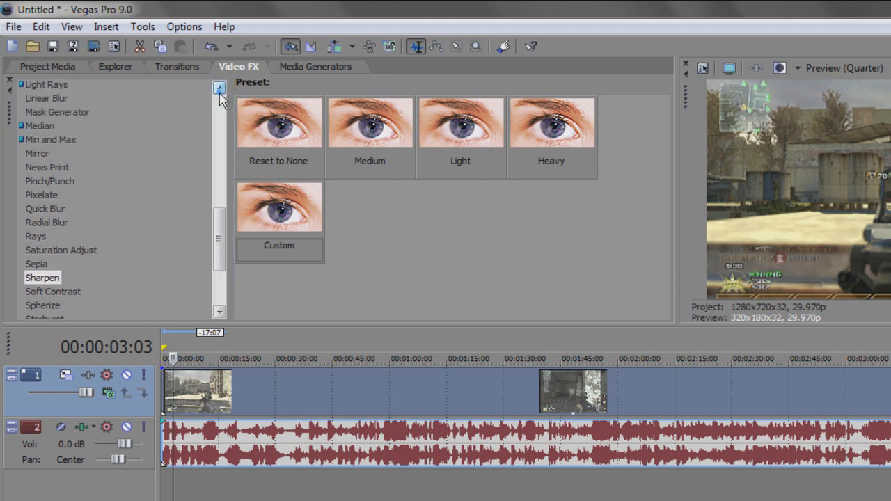